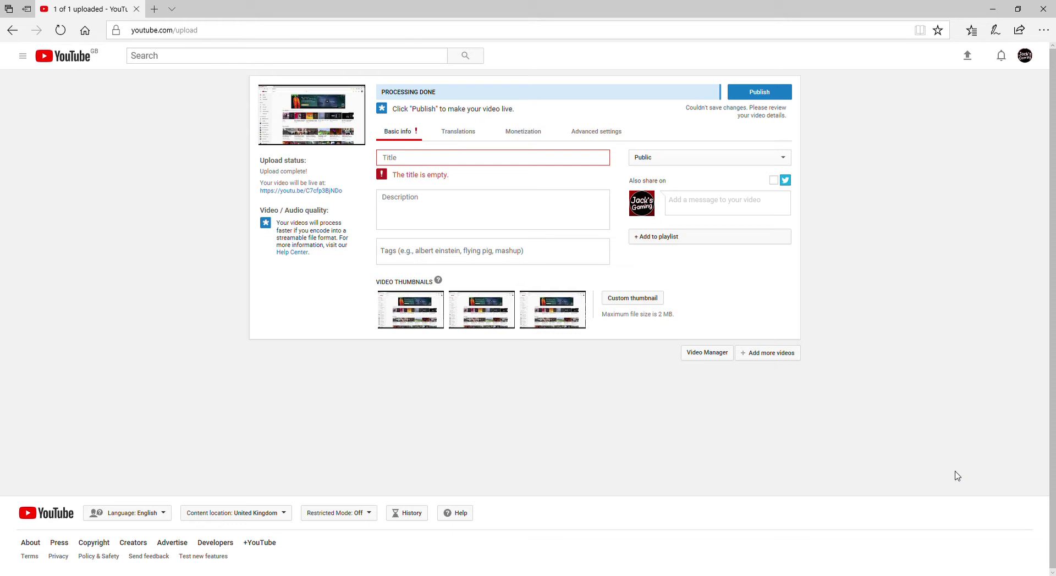
Step: Enter the placeholder title 'gfgyhgfegfygryyfgdbhfdbf' for the video
click(420, 164)
click(419, 166)
text(gfgyhgfegfygryyfgdbhfdbf)
Step: Replace the description draft with 'hellooooooooooooooooooo' and let the draft save
click(440, 209)
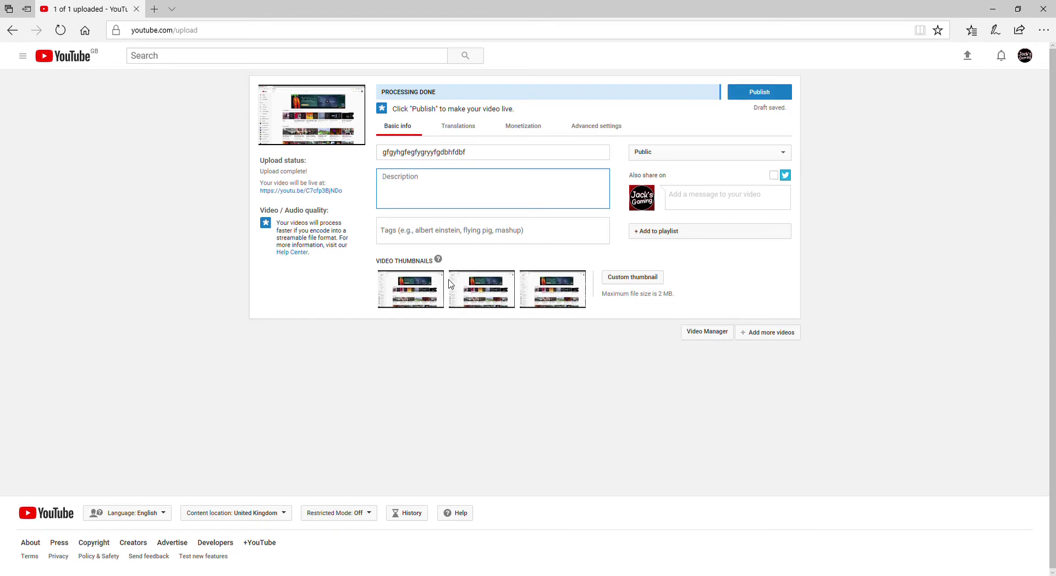
text(wweeeeueyhruehurgyrgrfuygfygf)
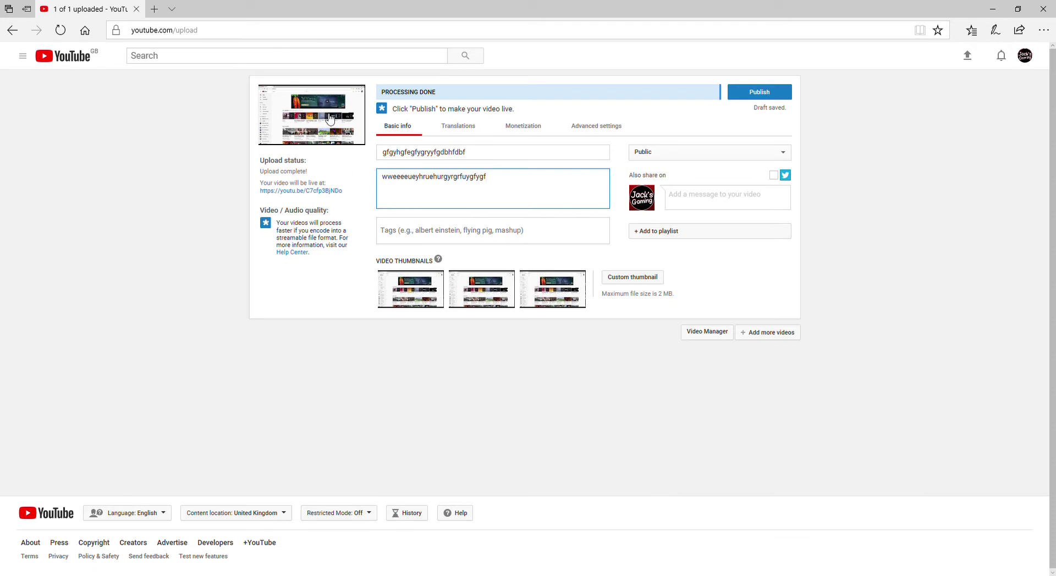
mouse_move(528, 303)
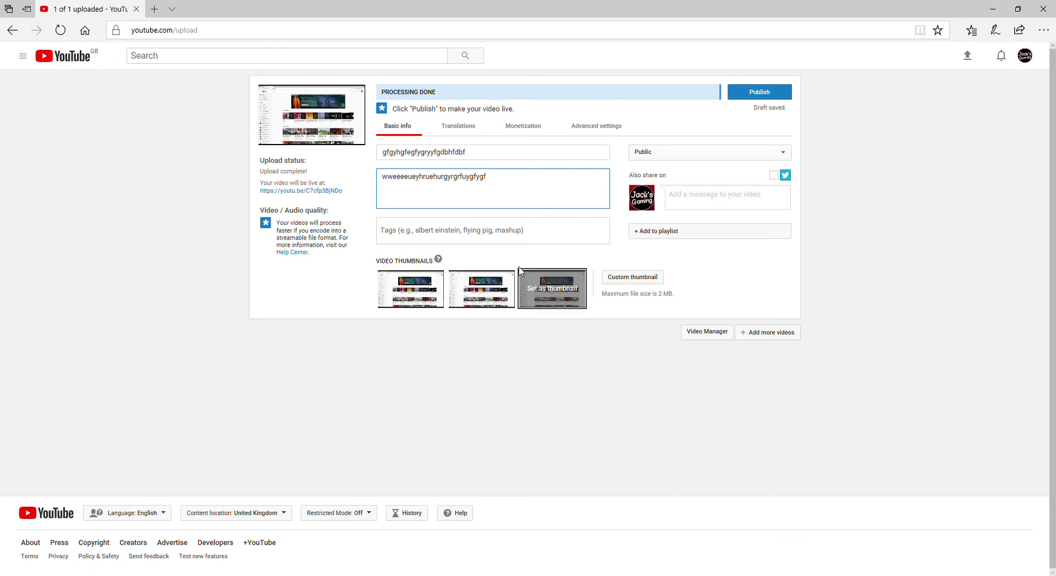
key(BackSpace)
key(BackSpace)
key(BackSpace)
key(BackSpace)
key(BackSpace)
key(BackSpace)
key(BackSpace)
key(BackSpace)
key(BackSpace)
key(BackSpace)
key(BackSpace)
key(BackSpace)
key(BackSpace)
key(BackSpace)
key(BackSpace)
key(BackSpace)
key(BackSpace)
key(BackSpace)
key(BackSpace)
key(BackSpace)
key(BackSpace)
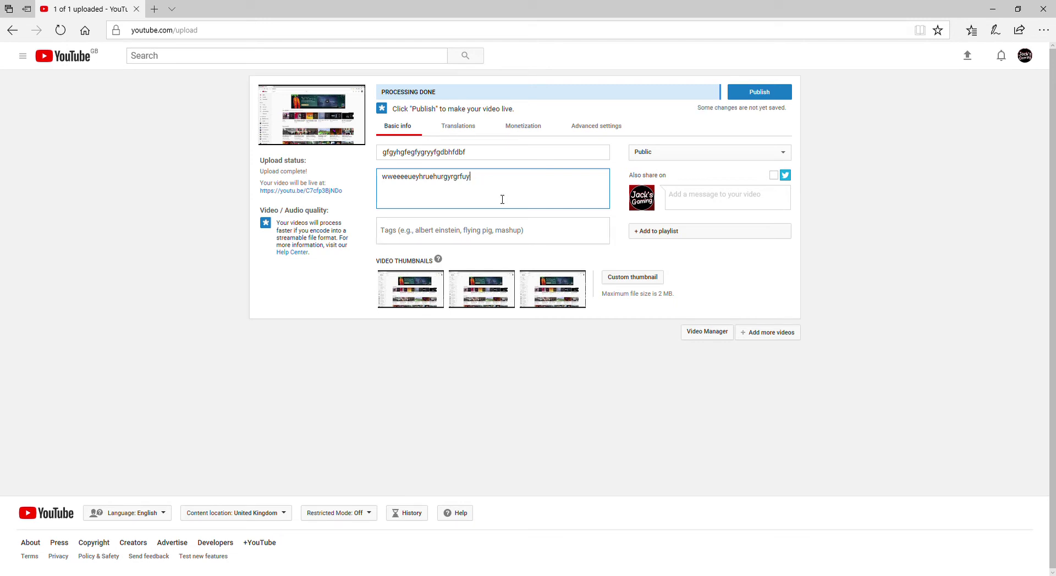
text(helllllllllllllllll)
key(BackSpace)
key(BackSpace)
key(BackSpace)
key(BackSpace)
key(BackSpace)
key(BackSpace)
key(BackSpace)
key(BackSpace)
key(BackSpace)
key(BackSpace)
key(BackSpace)
key(BackSpace)
key(BackSpace)
key(BackSpace)
key(BackSpace)
text(ooooooooooooooooooo)
click(446, 416)
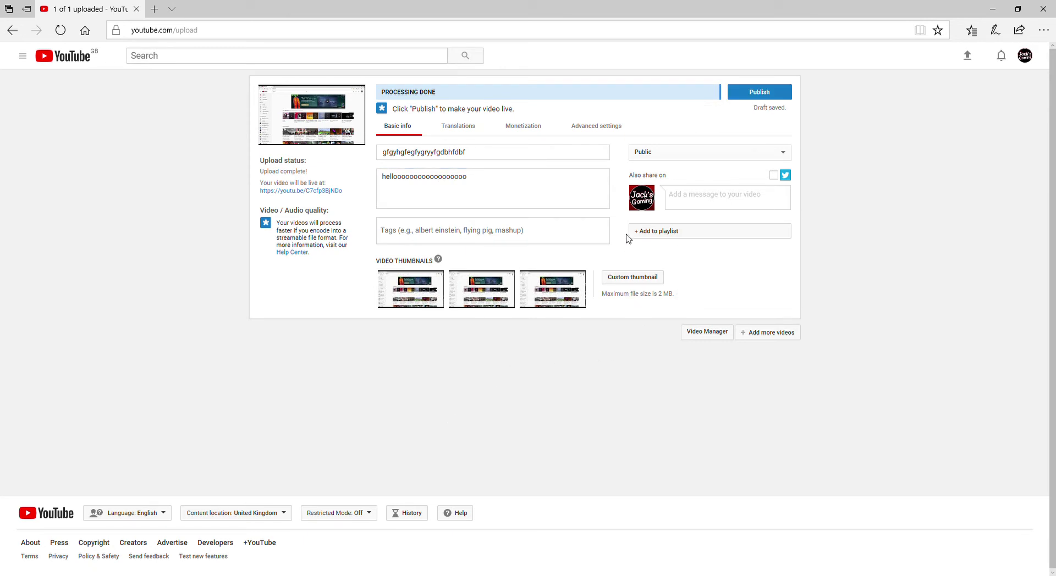
Step: Switch the video from Public to Scheduled, defaulting to Nov 9, 2017 at 7:00 AM
click(667, 156)
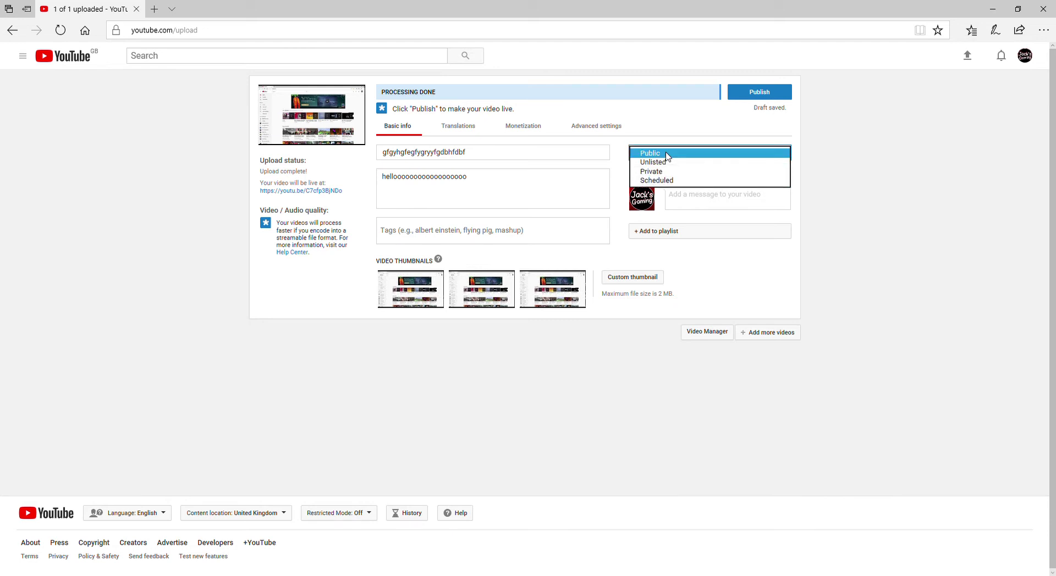
click(662, 181)
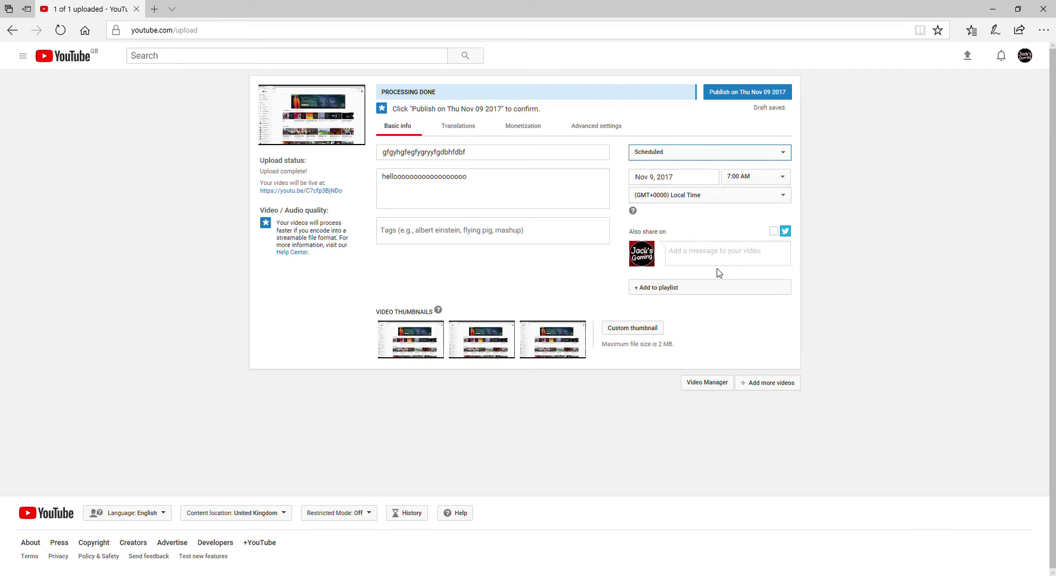
Step: Keep Nov 9, 2017 as the publish date and set the time to 9:00 AM
click(698, 176)
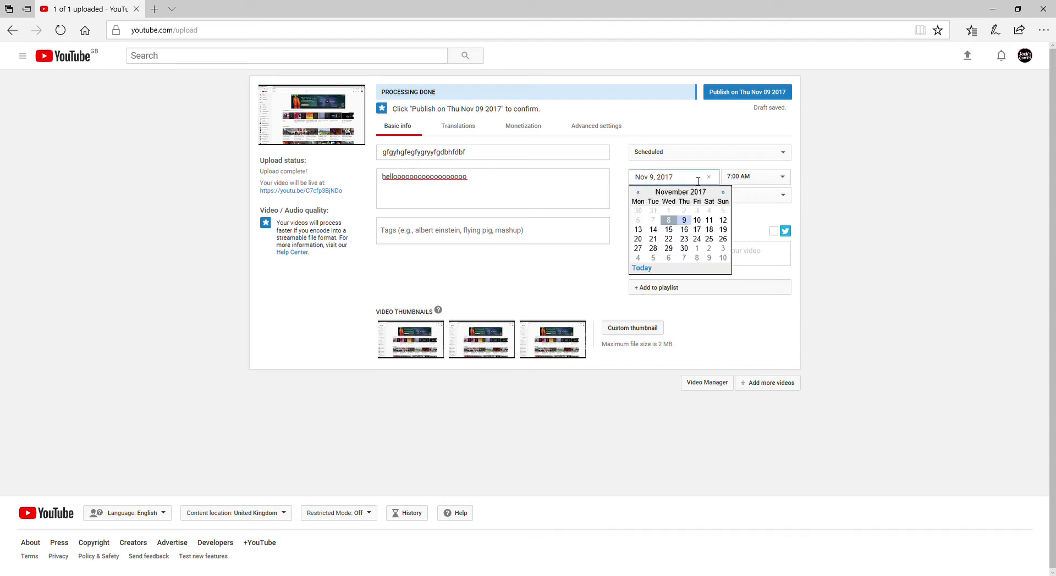
click(718, 320)
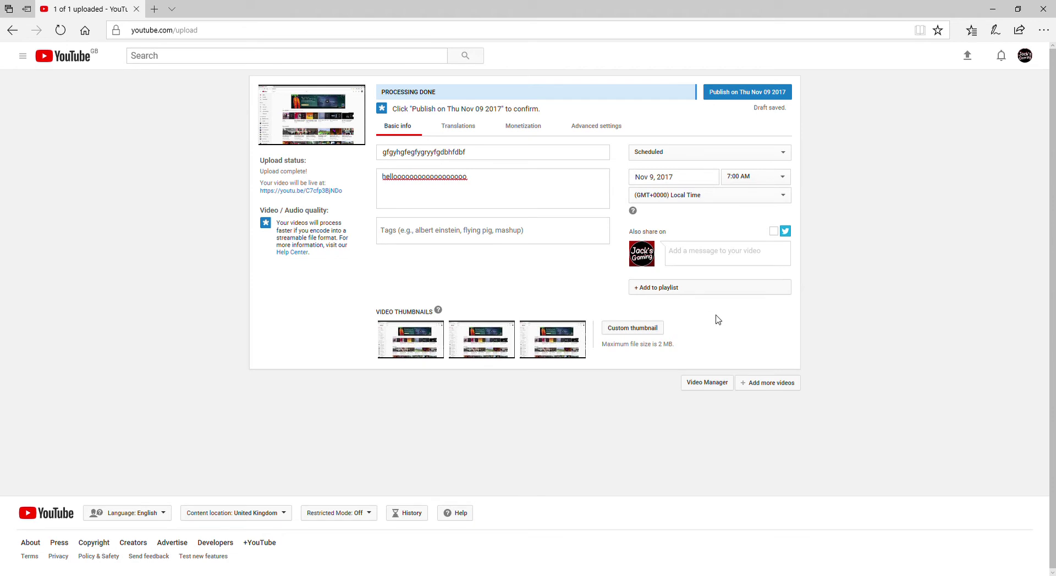
click(782, 176)
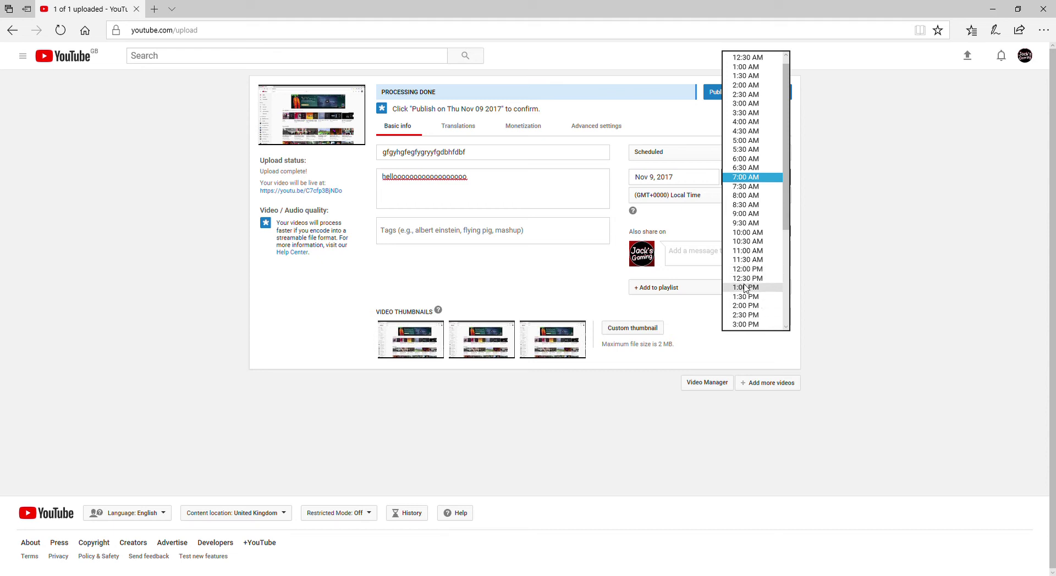
click(743, 214)
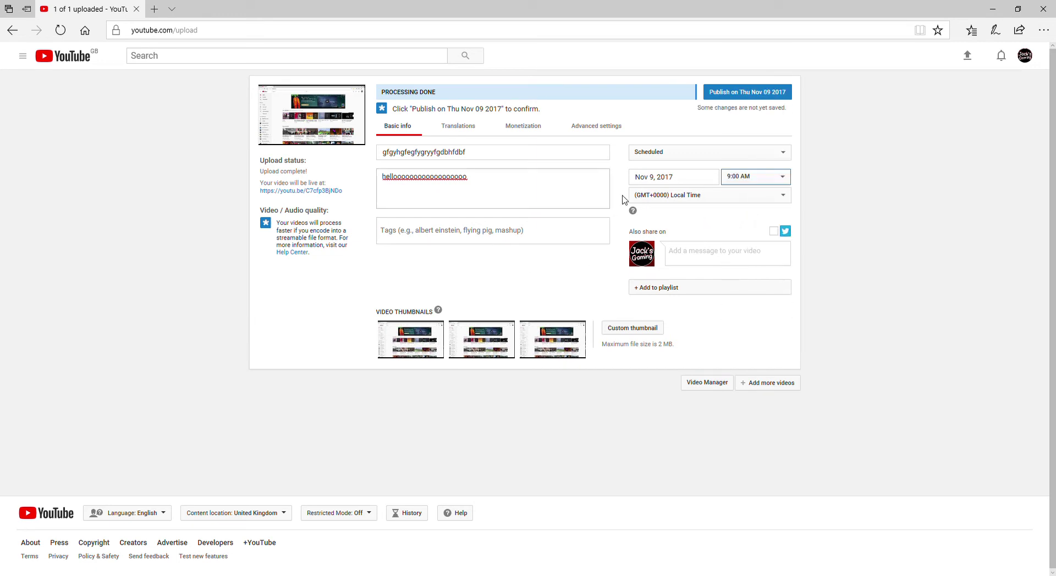
Step: Recheck the schedule pickers, keeping Nov 9, 2017 and 9:00 AM
click(681, 178)
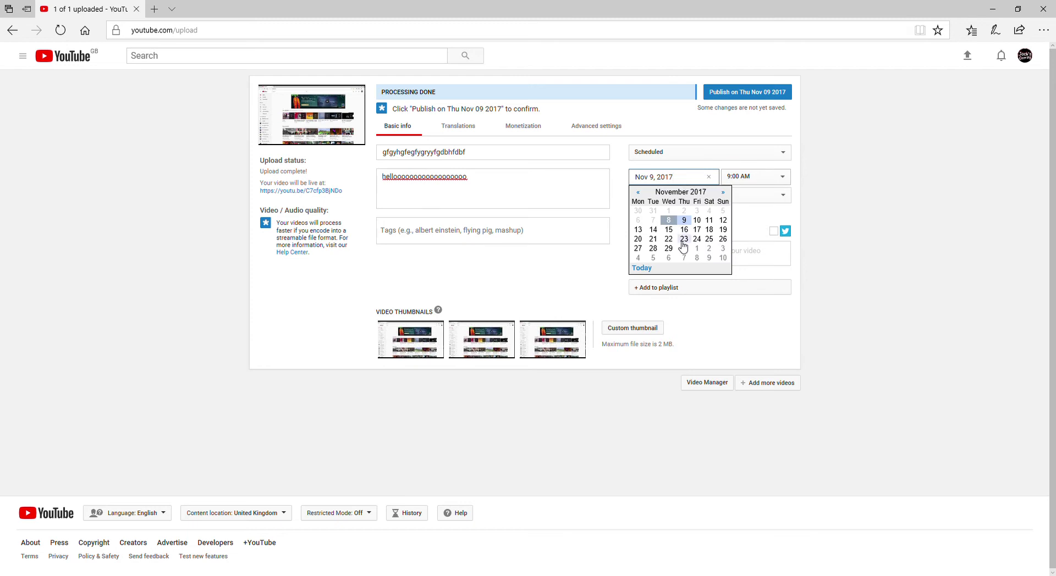
click(695, 339)
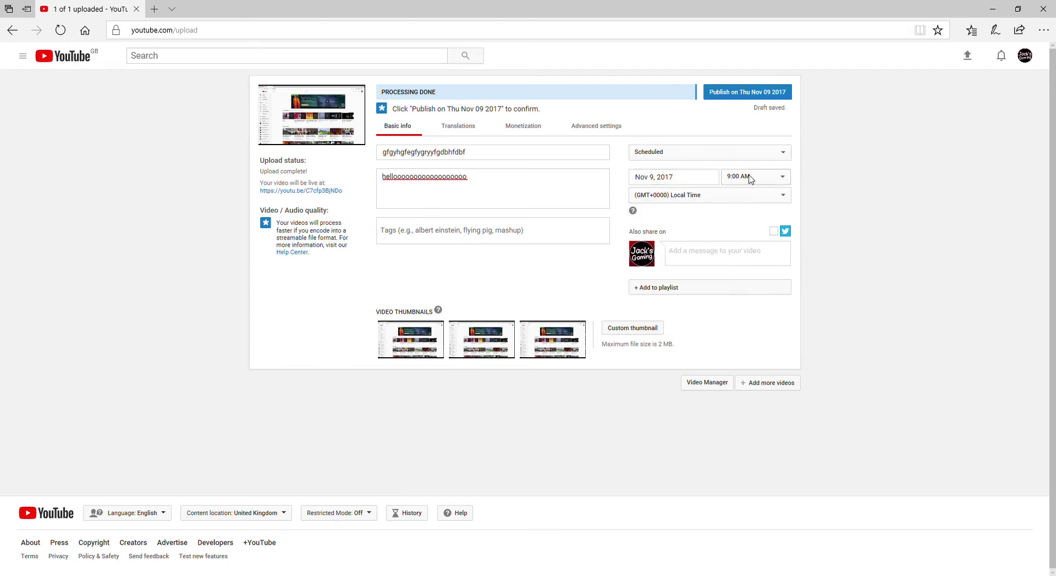
click(750, 180)
click(748, 180)
mouse_move(481, 361)
click(682, 154)
click(655, 124)
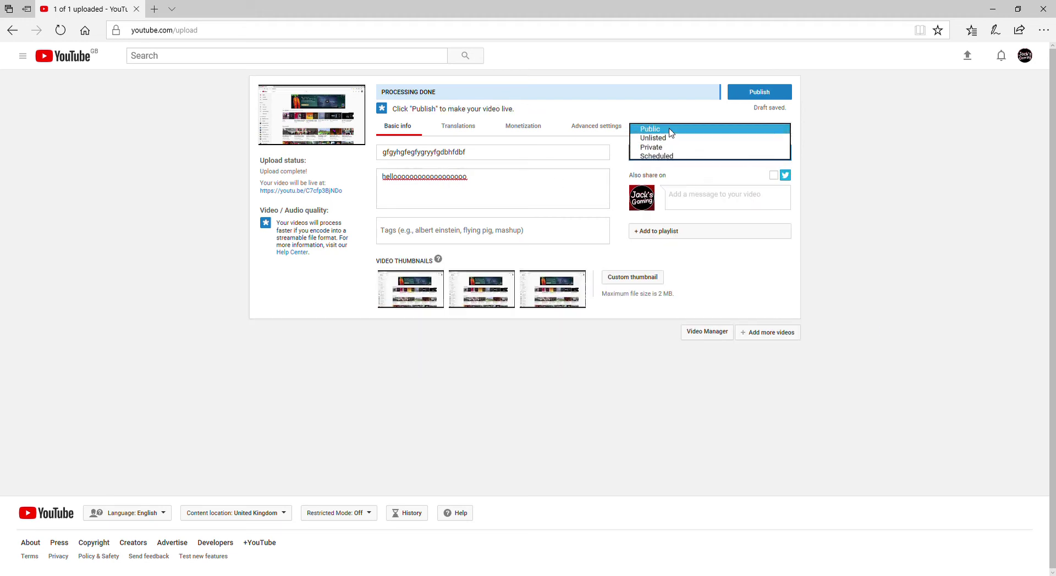
click(694, 154)
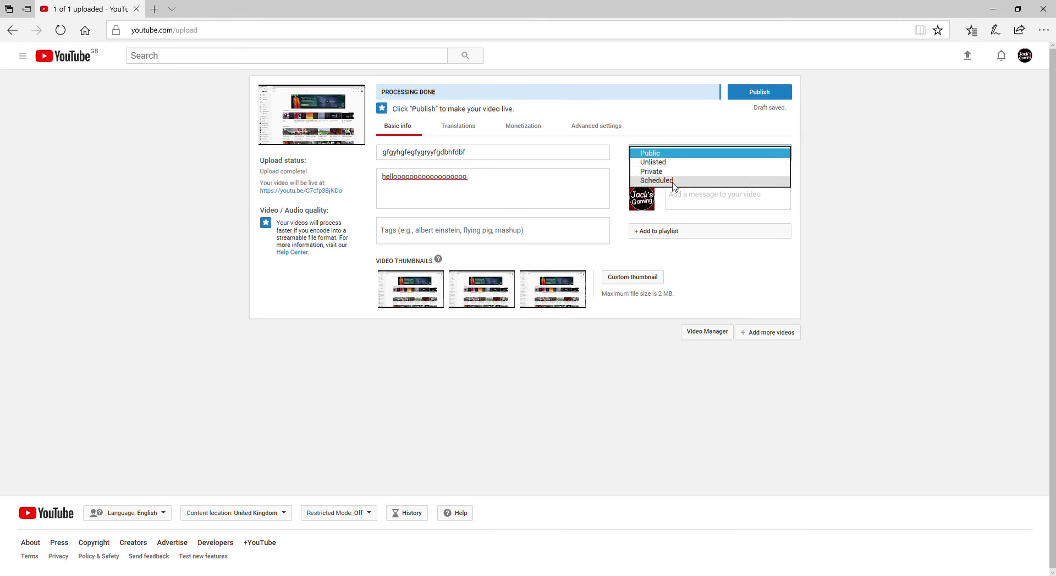
click(672, 177)
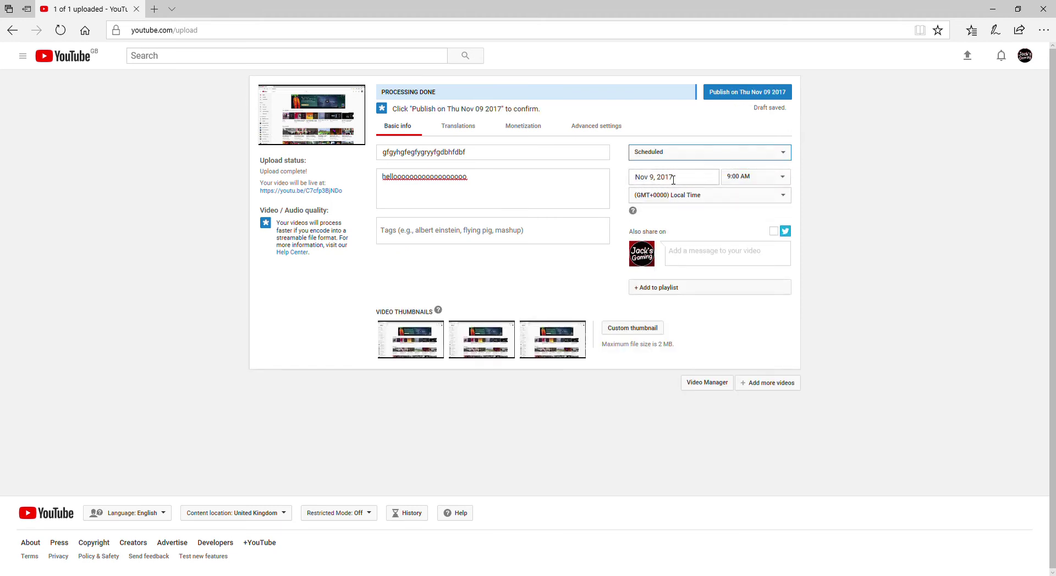